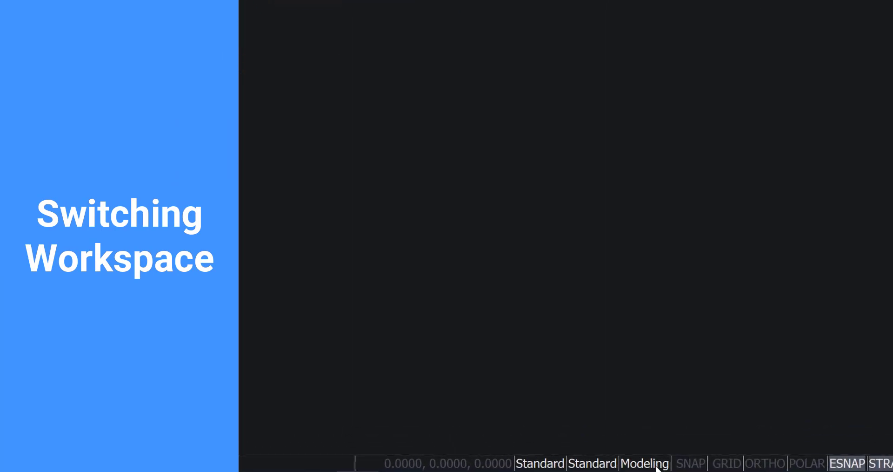
Check the workspace list, keeping Modeling, and browse the drawing templates without choosing one
click(657, 464)
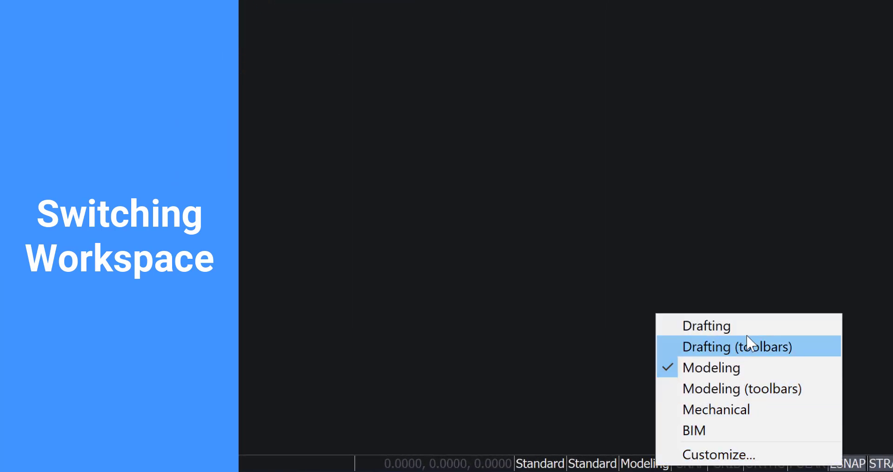
click(711, 219)
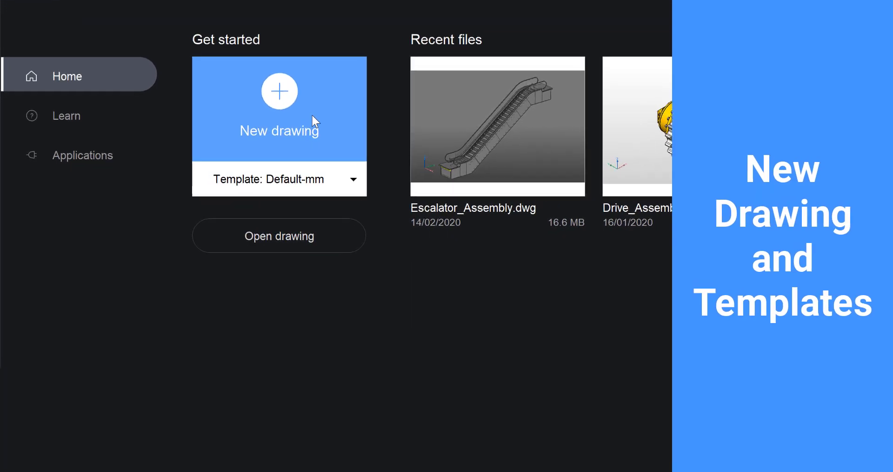
click(368, 177)
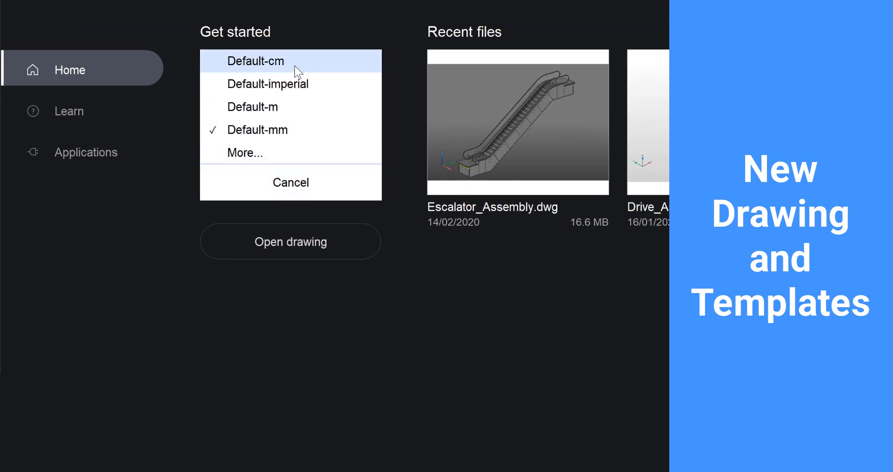
click(293, 146)
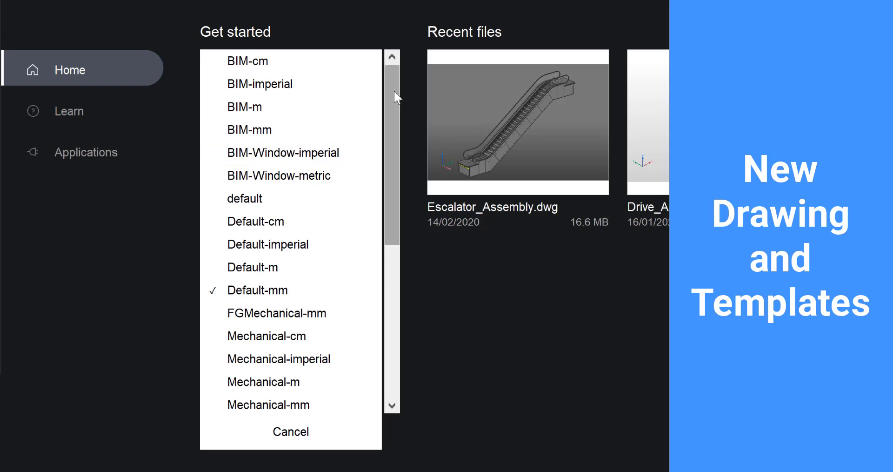
drag(397, 93, 385, 261)
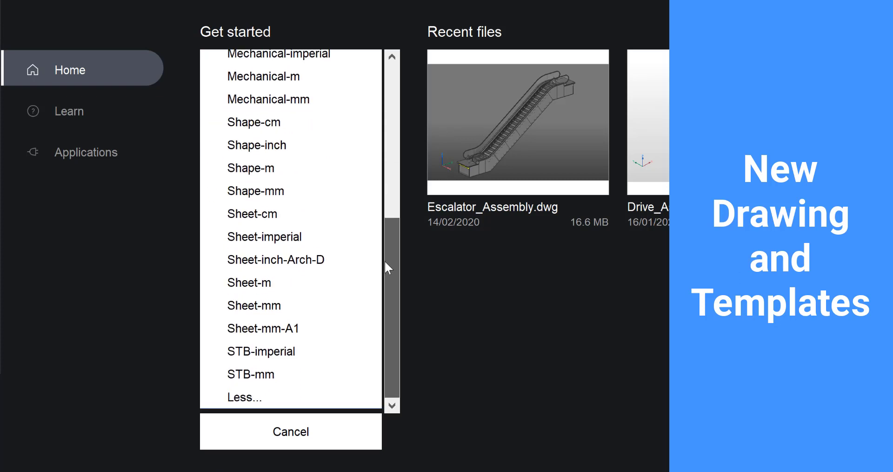
click(321, 441)
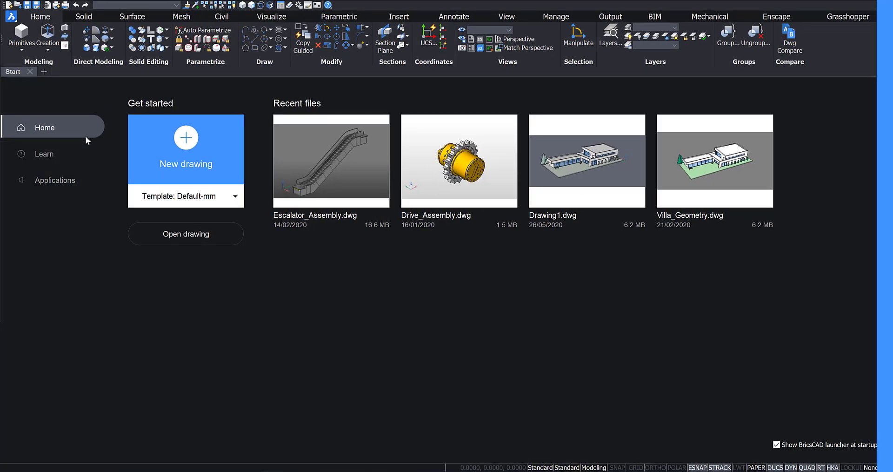
View the Learn and Applications pages, then return Home and open the application menu
click(83, 153)
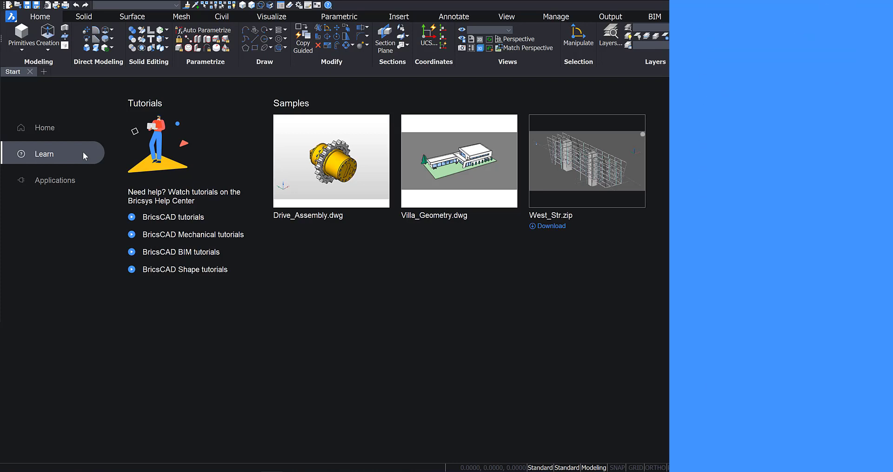
click(85, 180)
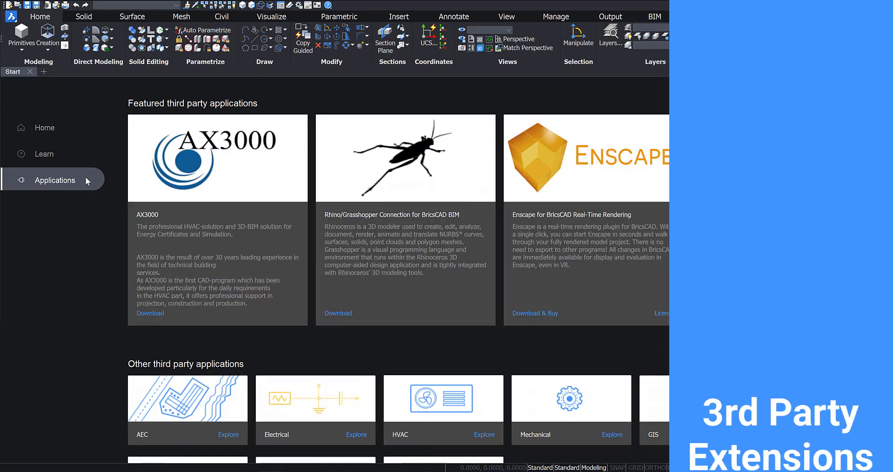
click(72, 126)
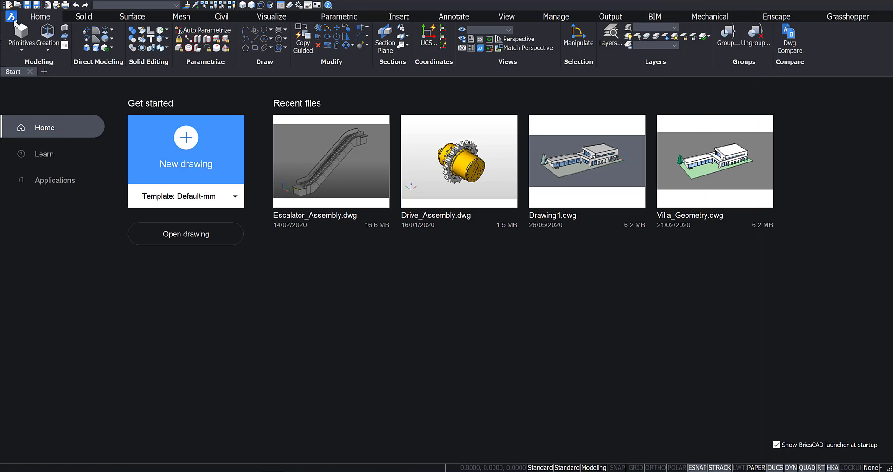
click(11, 17)
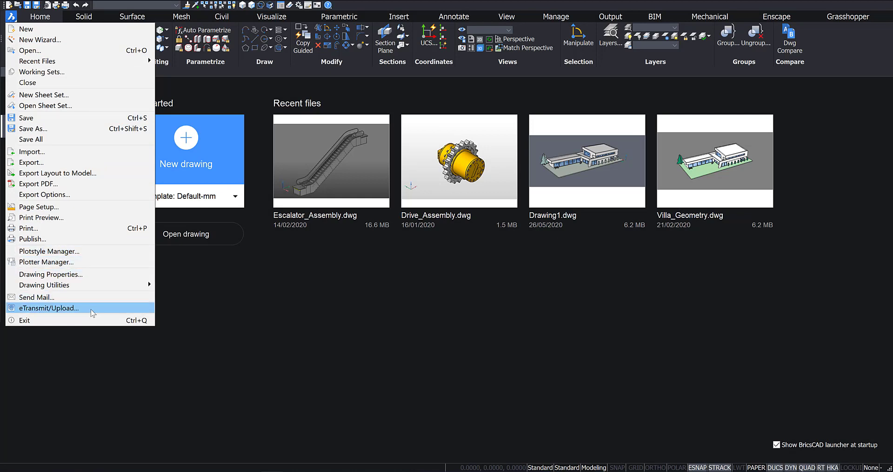
Create Drawing1 through the New Wizard using the Default-mm.dwt template
click(90, 45)
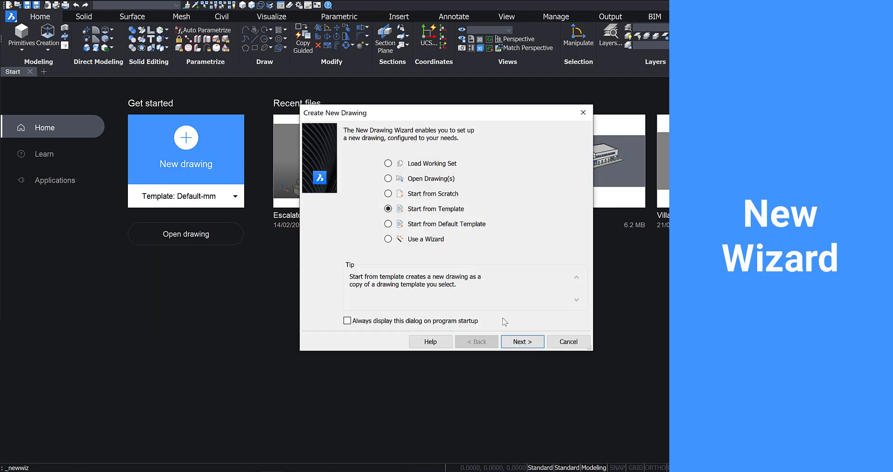
click(516, 343)
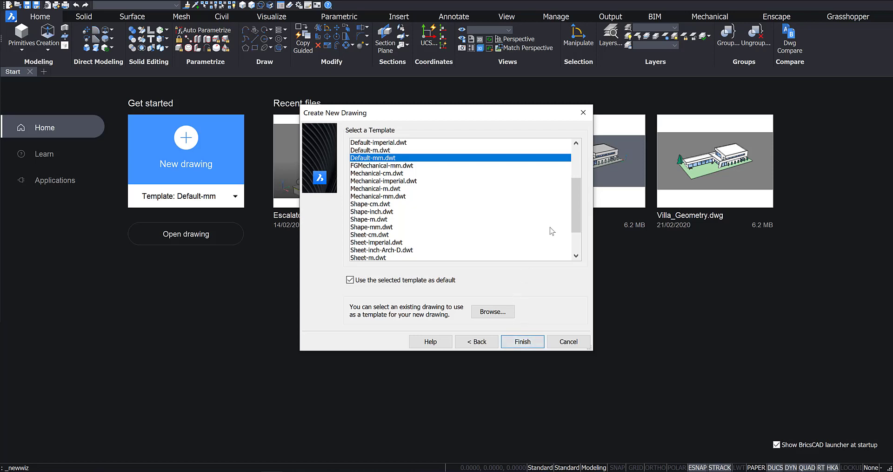
drag(574, 195, 574, 225)
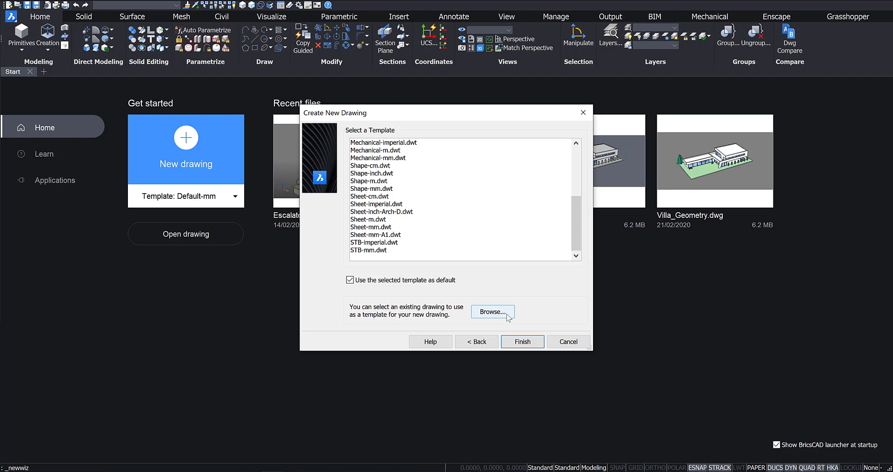
click(529, 342)
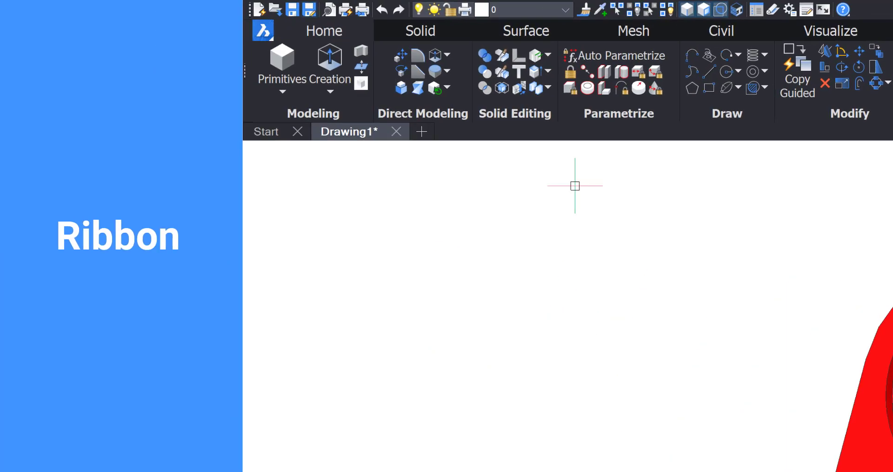
click(442, 35)
click(526, 29)
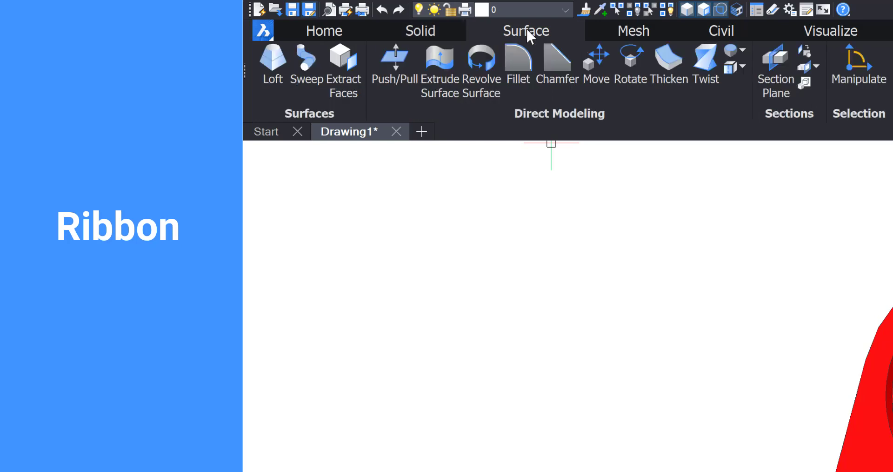
click(604, 35)
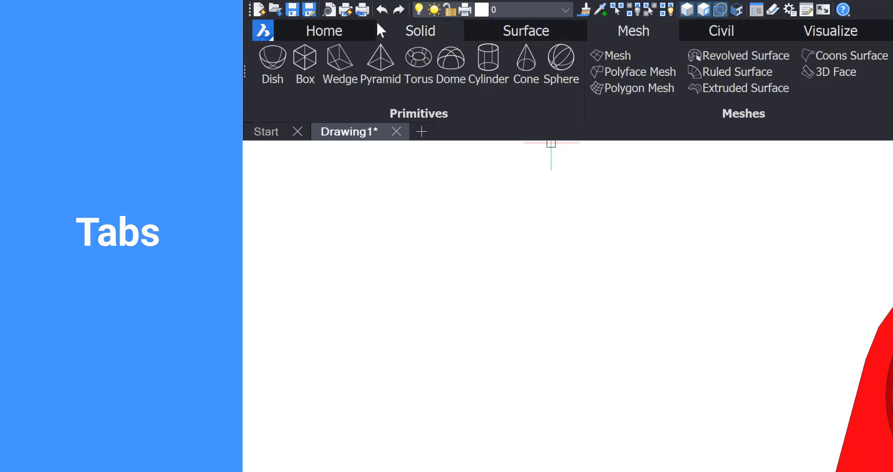
click(359, 29)
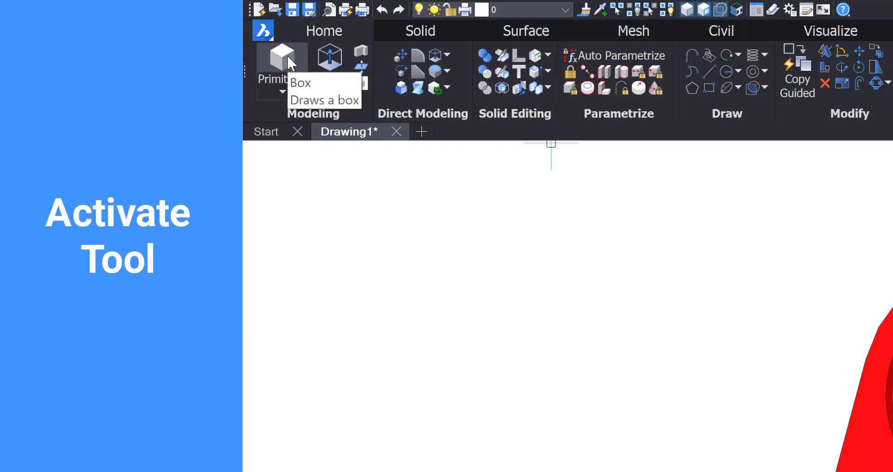
click(341, 57)
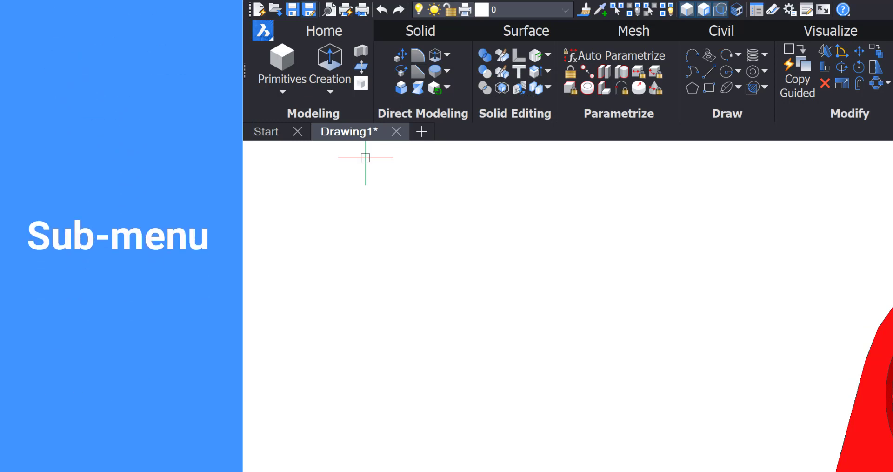
click(340, 92)
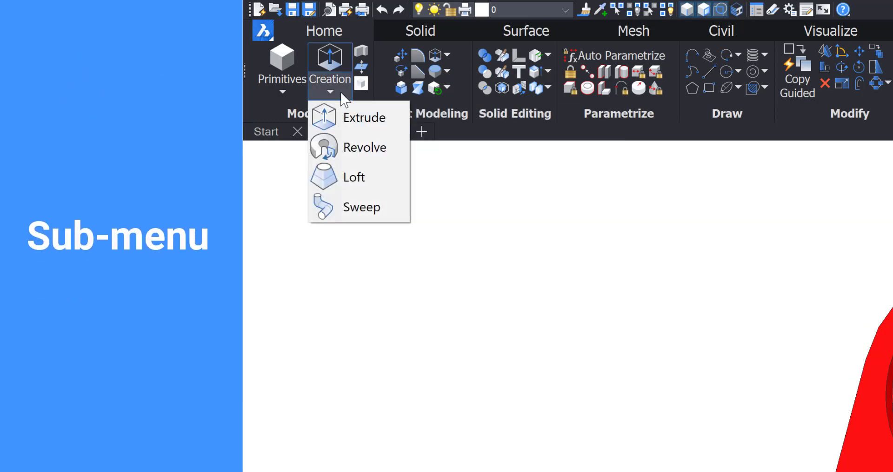
click(296, 91)
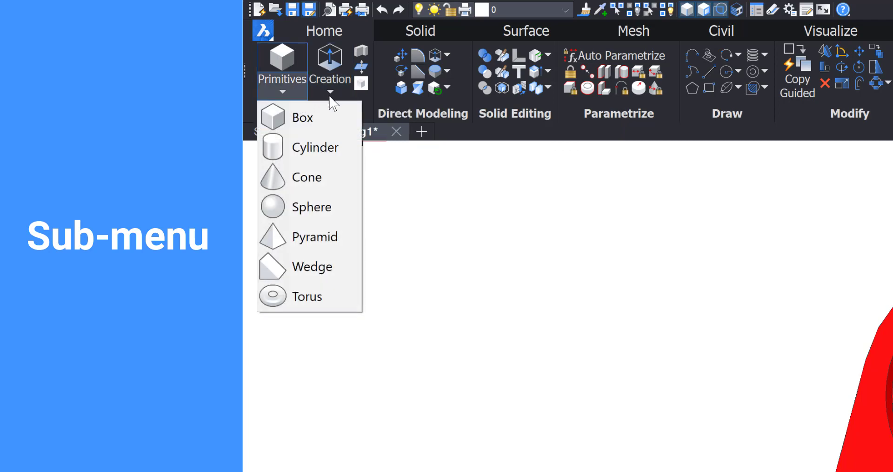
click(443, 142)
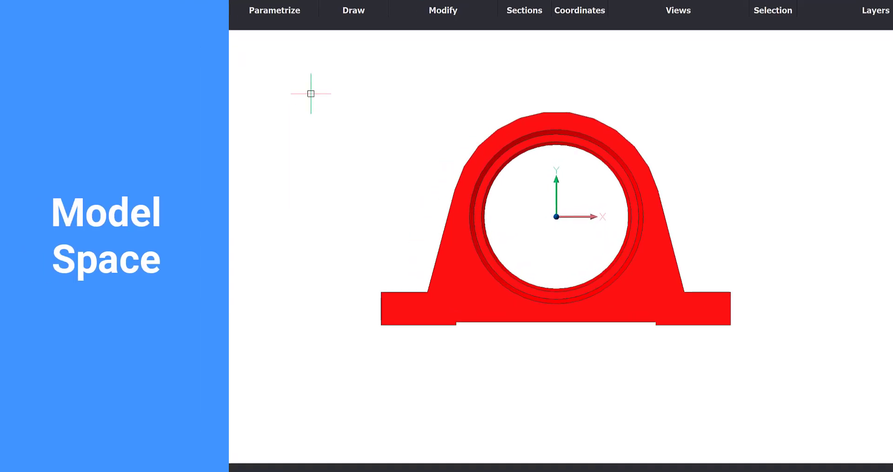
Window-select the whole red pillow block, then clear the selection with Esc
click(233, 123)
click(805, 382)
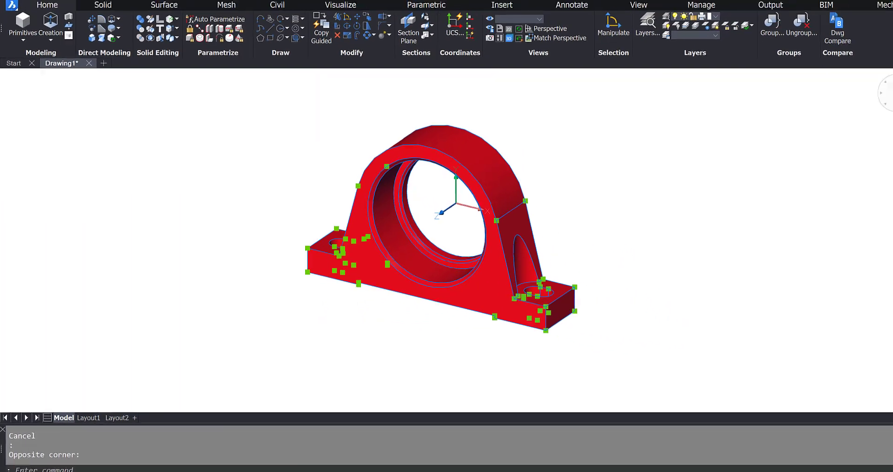
key(Escape)
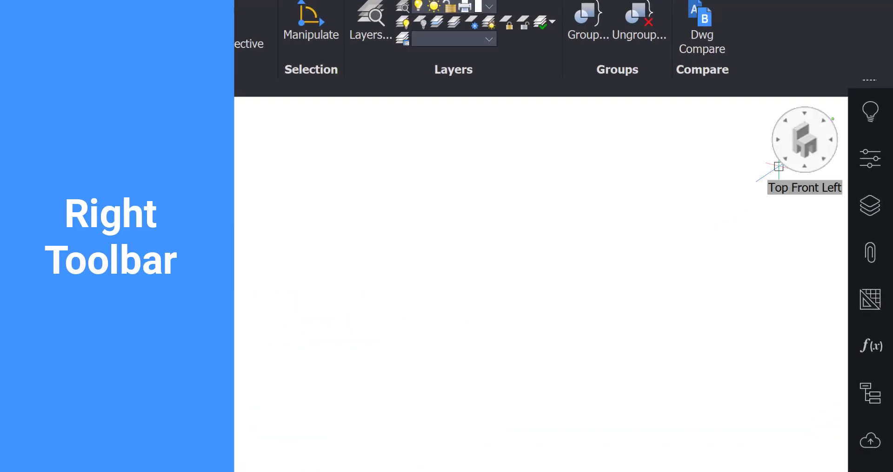
Open and close the Tips, Properties and Layers panels in turn, leaving Layers collapsed
click(869, 110)
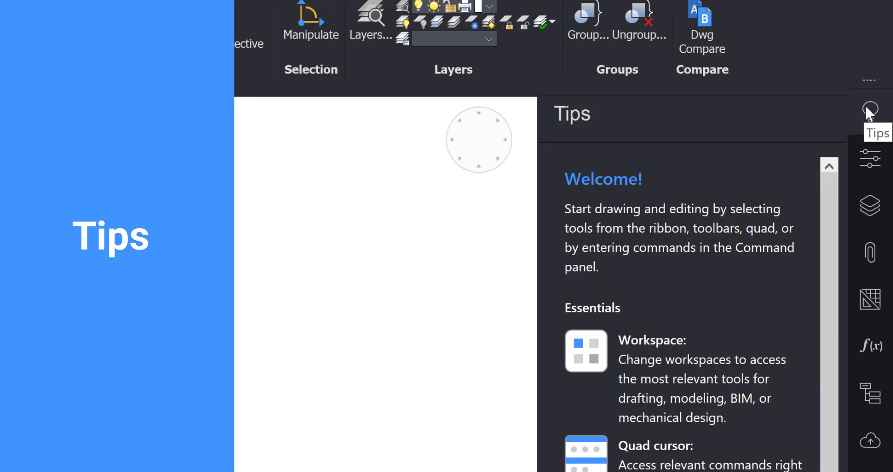
click(868, 110)
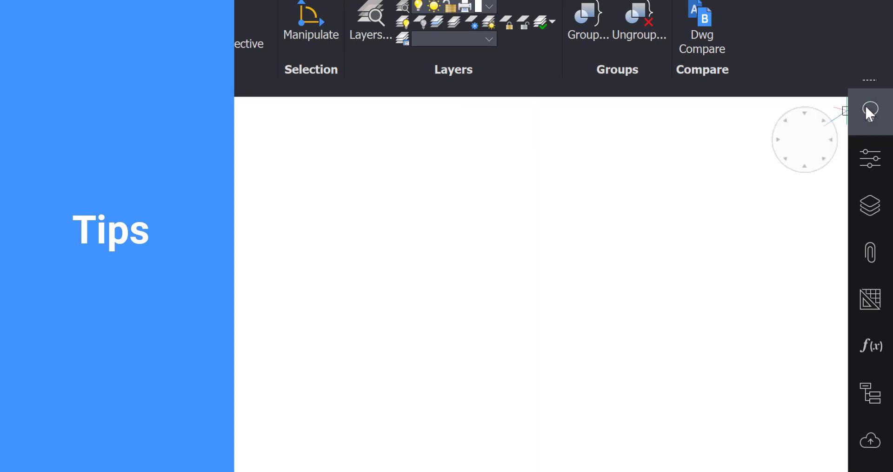
click(870, 161)
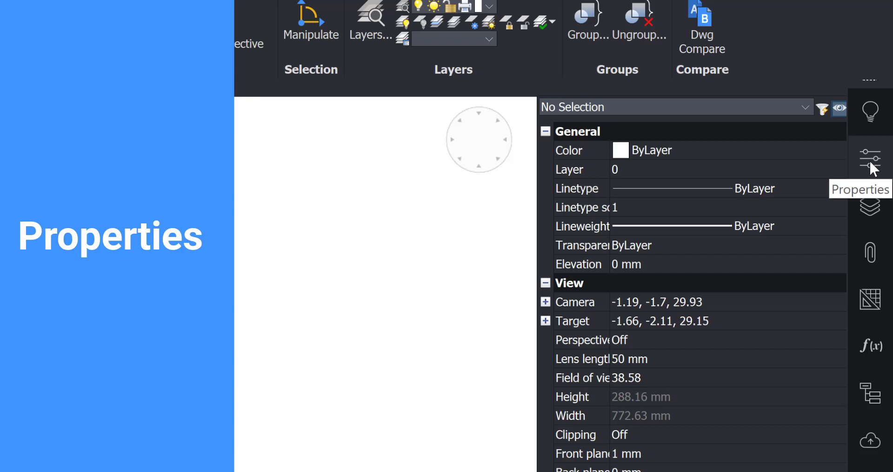
click(870, 160)
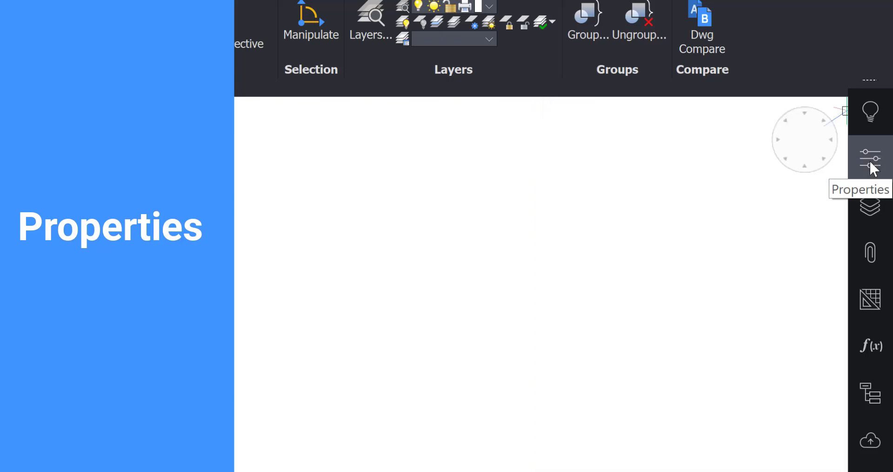
click(873, 209)
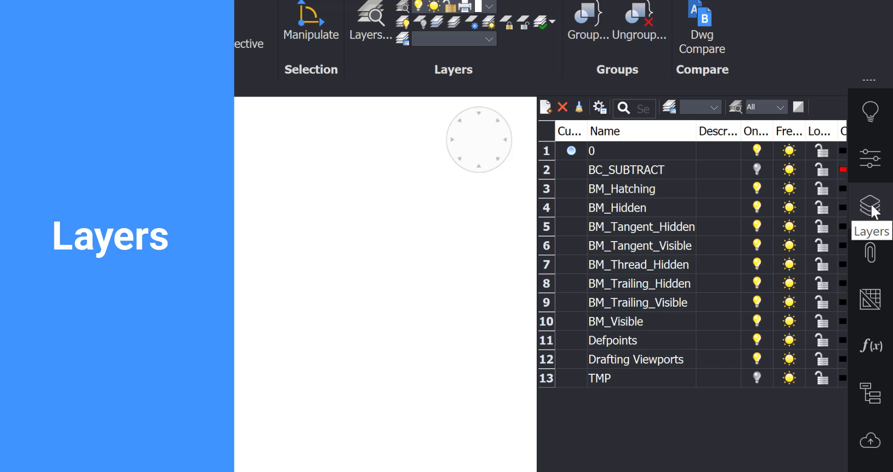
click(872, 208)
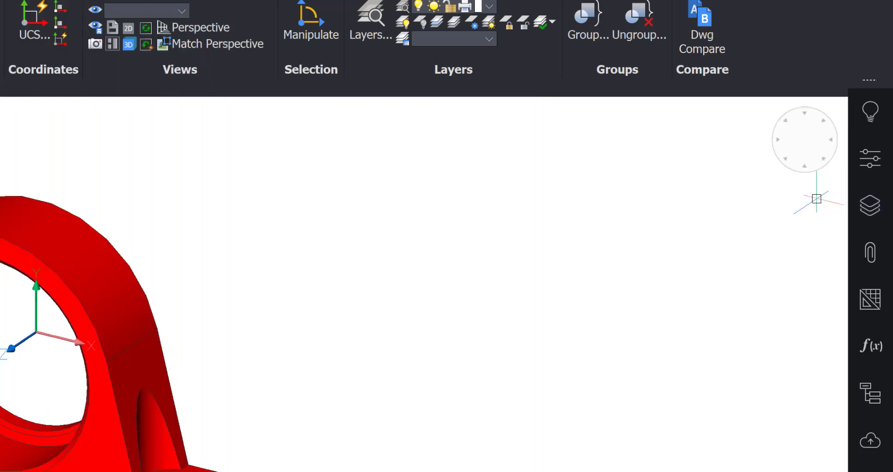
right_click(783, 56)
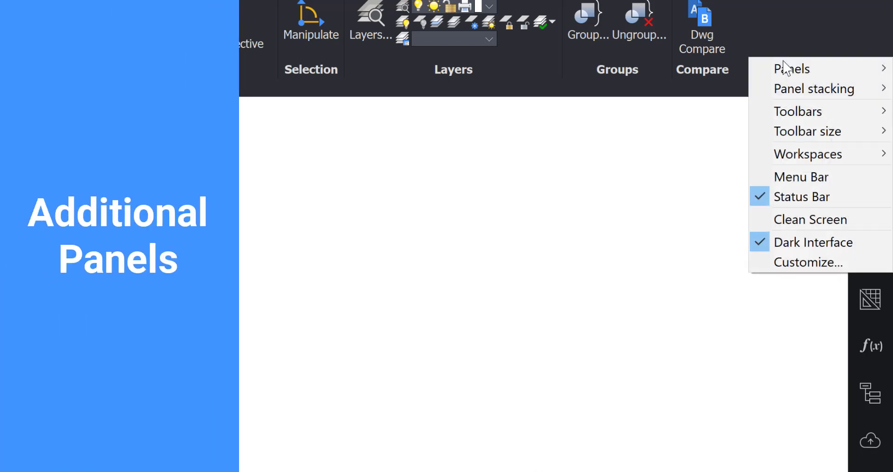
mouse_move(788, 70)
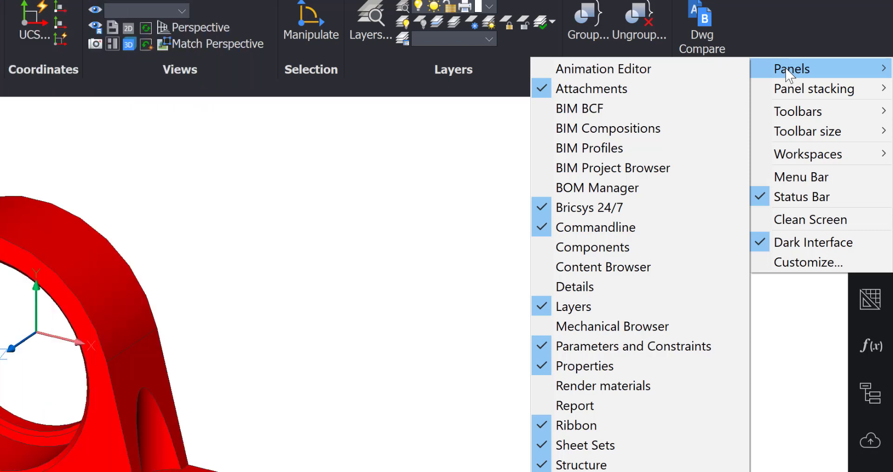
click(777, 41)
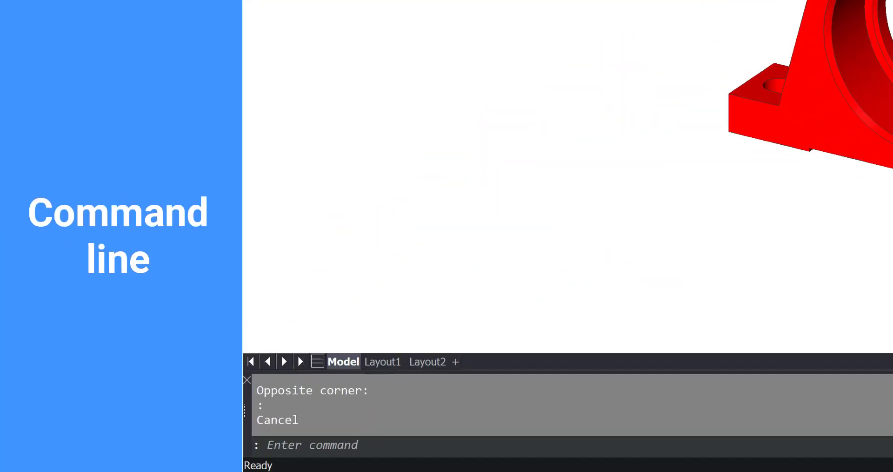
text(CIRCLE)
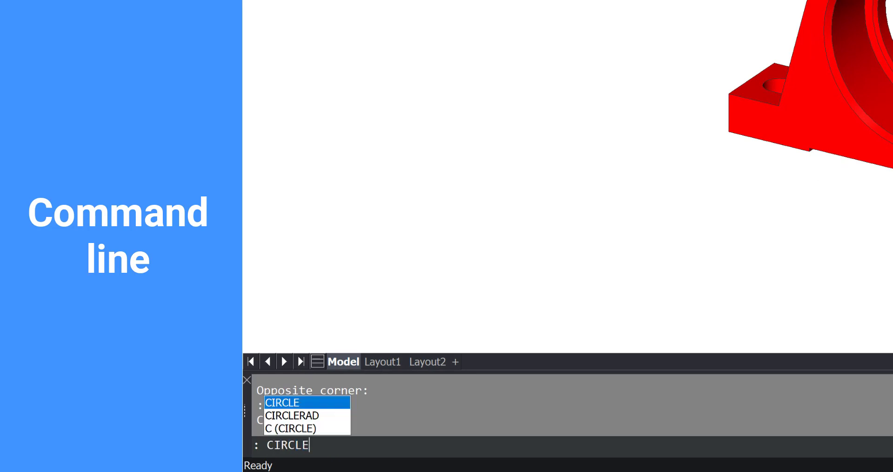
key(Return)
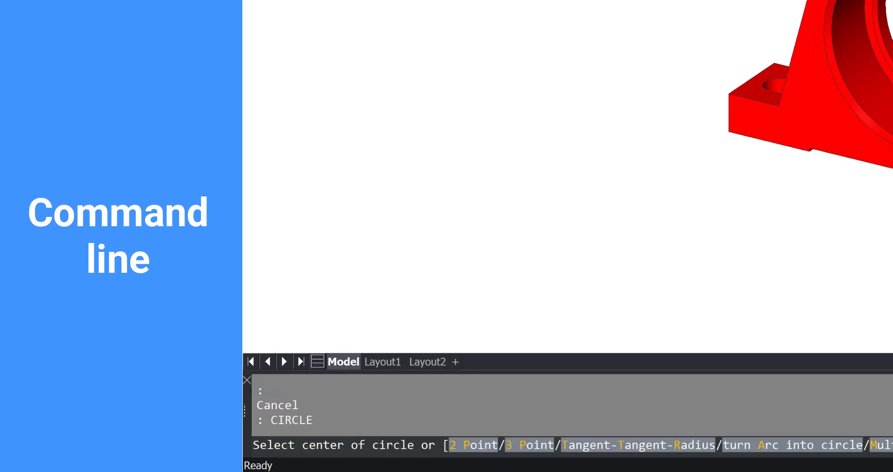
key(Escape)
text(extrude)
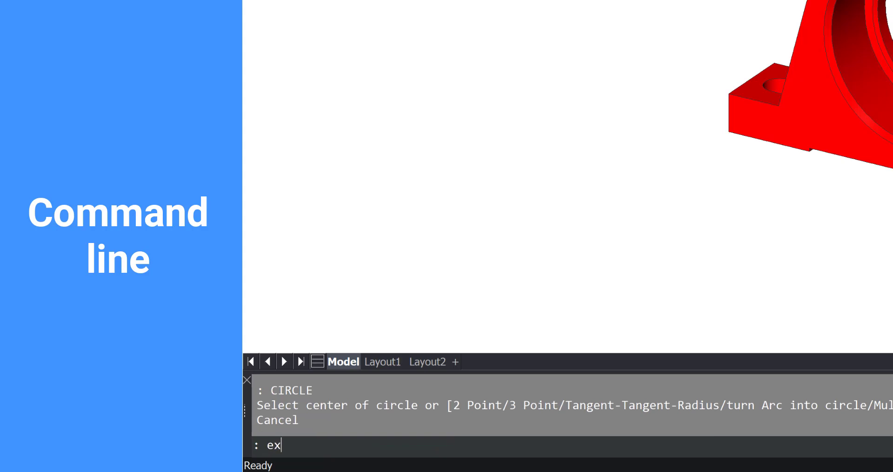
key(Return)
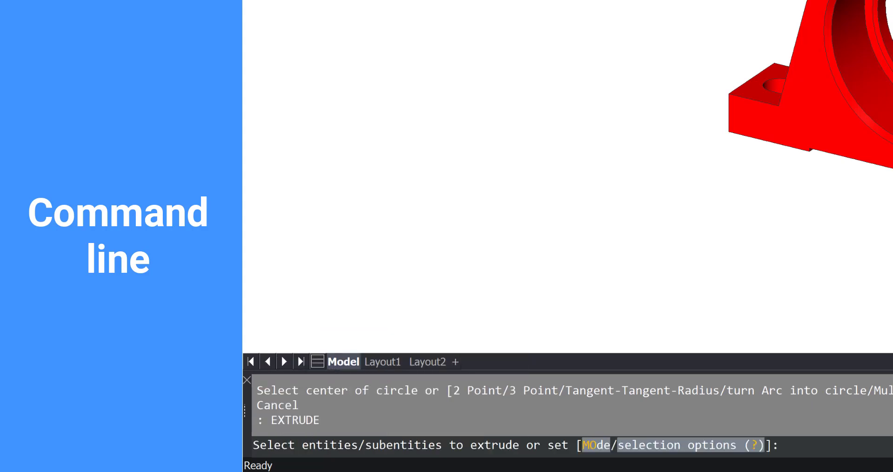
key(Escape)
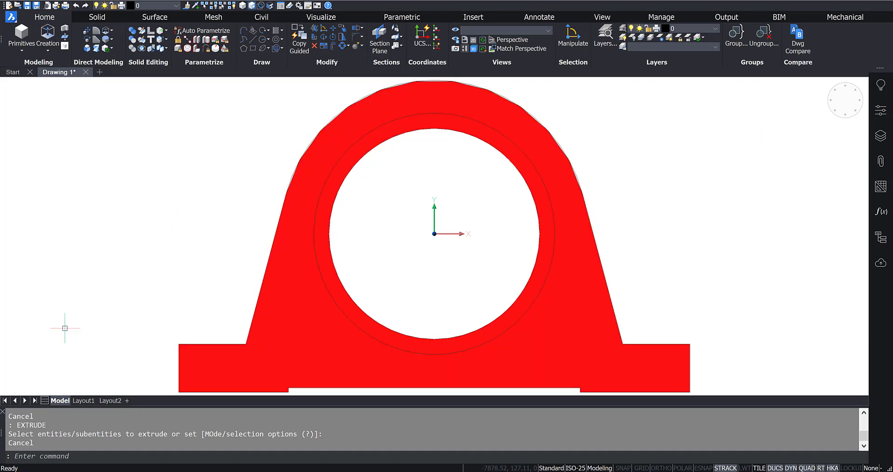
Float the command line, dock it on the right edge, then drag it back out over the left
drag(4, 437, 581, 174)
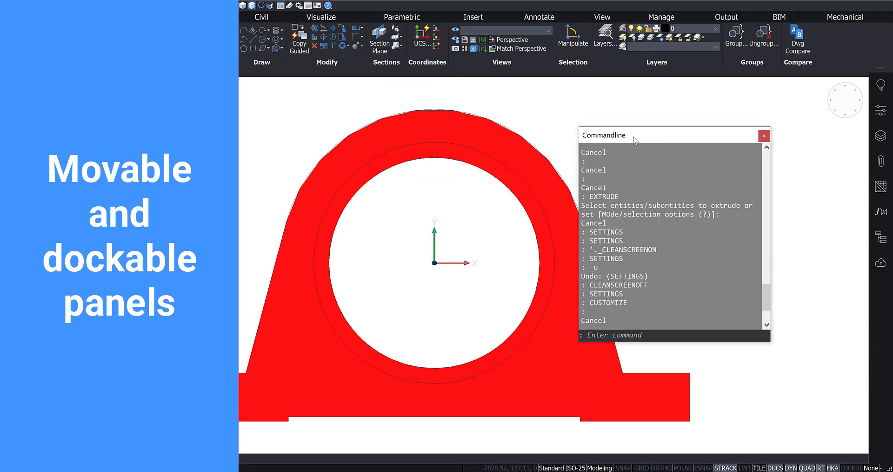
drag(636, 140, 882, 120)
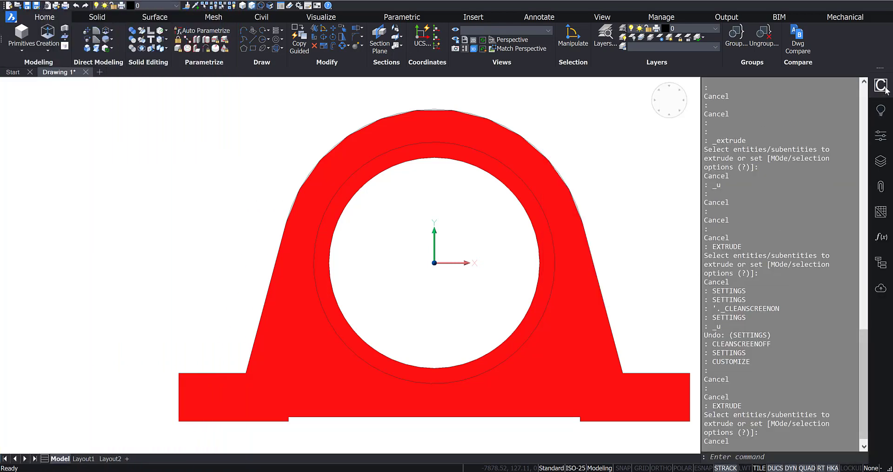
drag(886, 90, 208, 157)
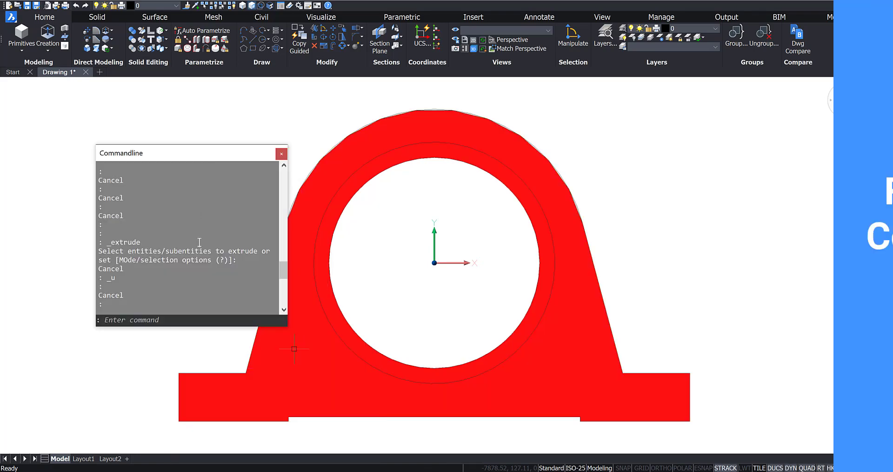
Enable 'Command line use new floating frame' in SETTINGS and move the slim command bar bottom-left
text(SETTINGS)
key(Return)
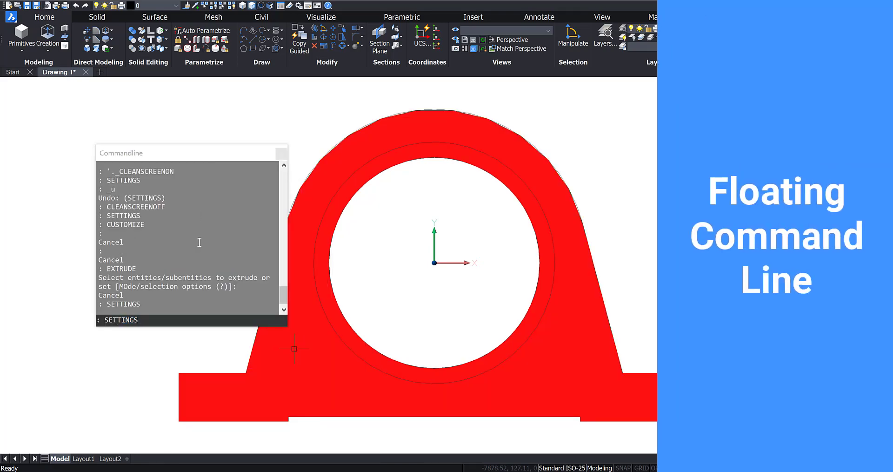
click(557, 126)
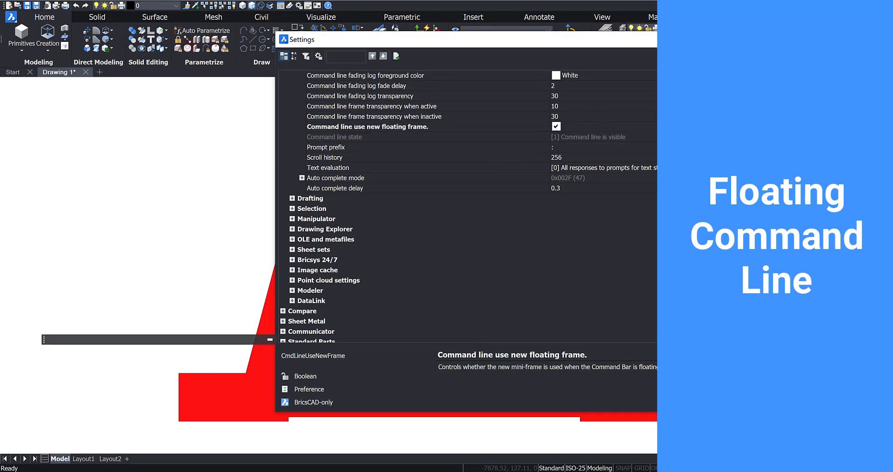
key(Escape)
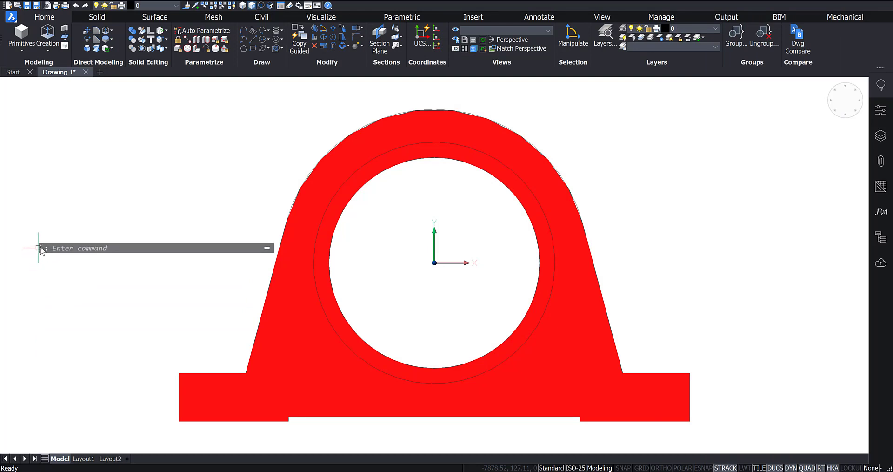
drag(41, 250, 2, 440)
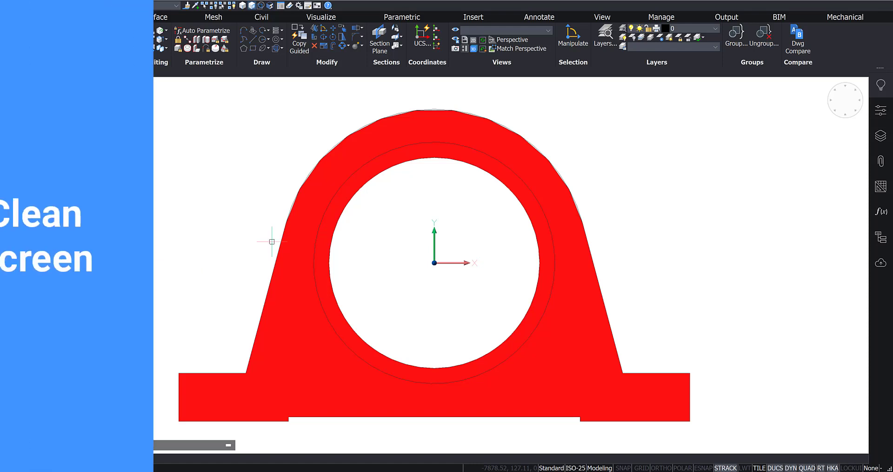
Turn on Clean Screen from the ribbon's right-click menu
right_click(842, 54)
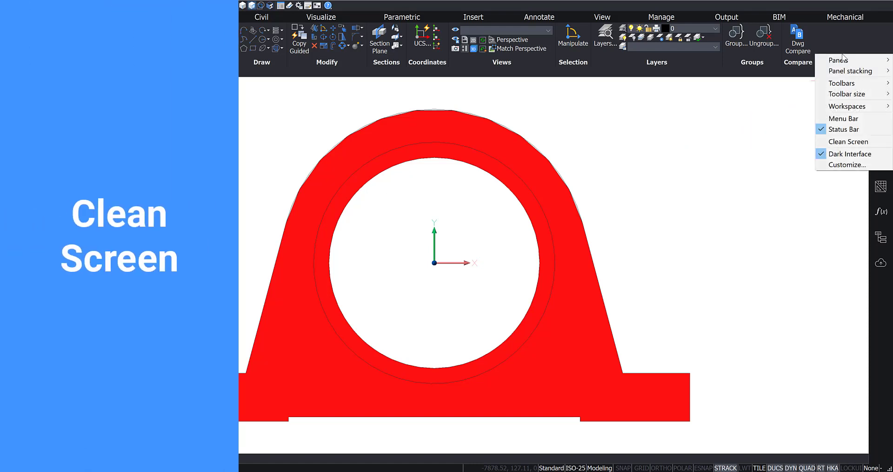
click(839, 139)
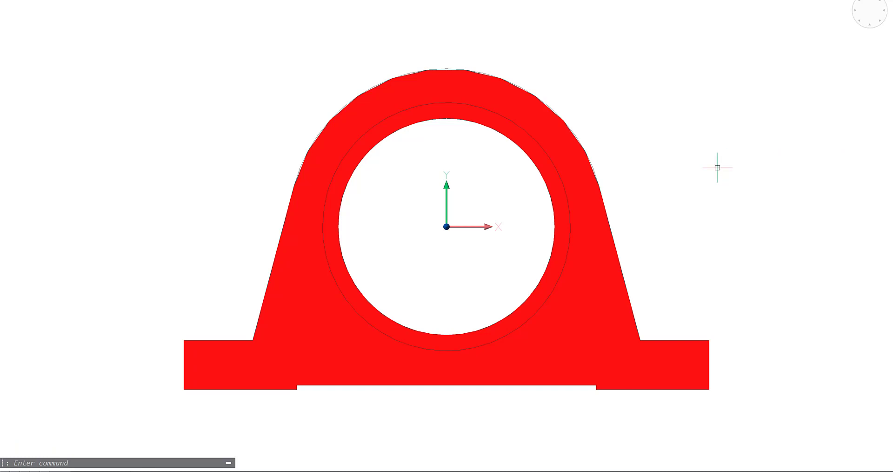
Search SETTINGS for 'clean s' and review the Clean screen options, then close the dialog
text(SETTINGS)
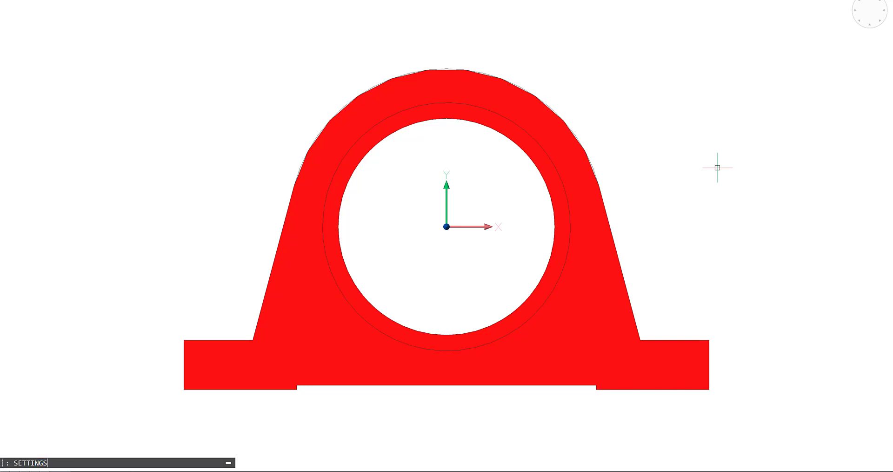
key(Return)
text(clean sc)
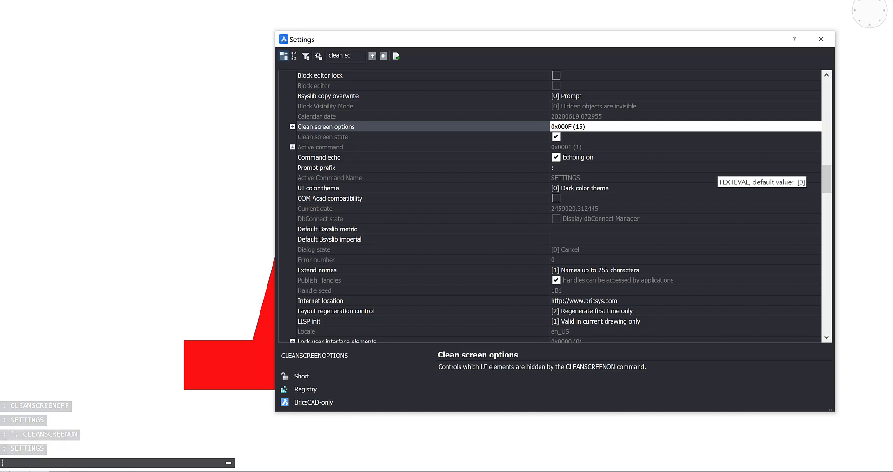
click(293, 127)
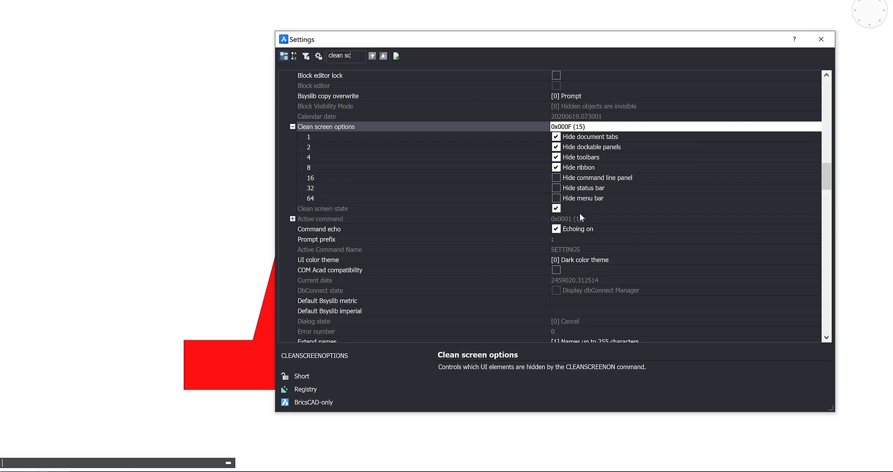
click(292, 126)
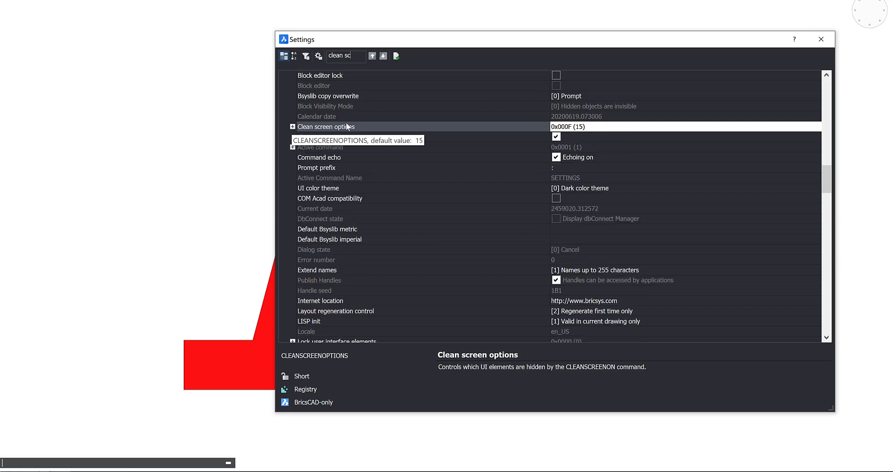
click(822, 39)
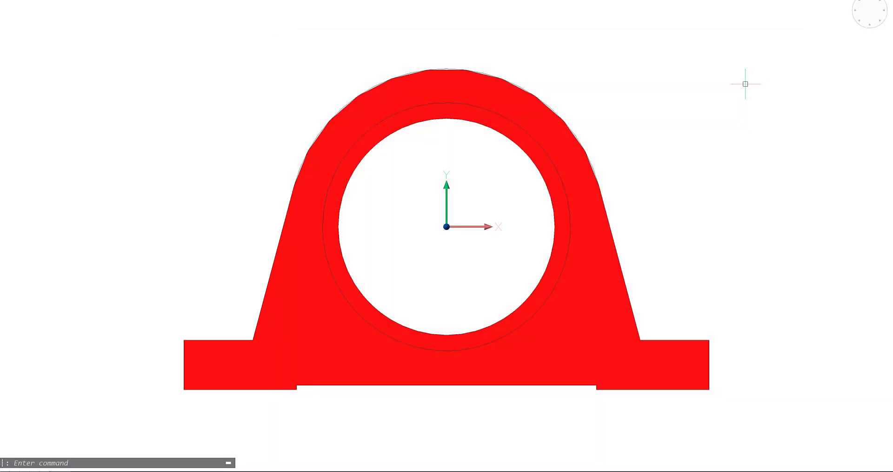
Turn Clean Screen off with CLEANSCREENOFF and uncheck Dark Interface for the light theme
text(CLEANS)
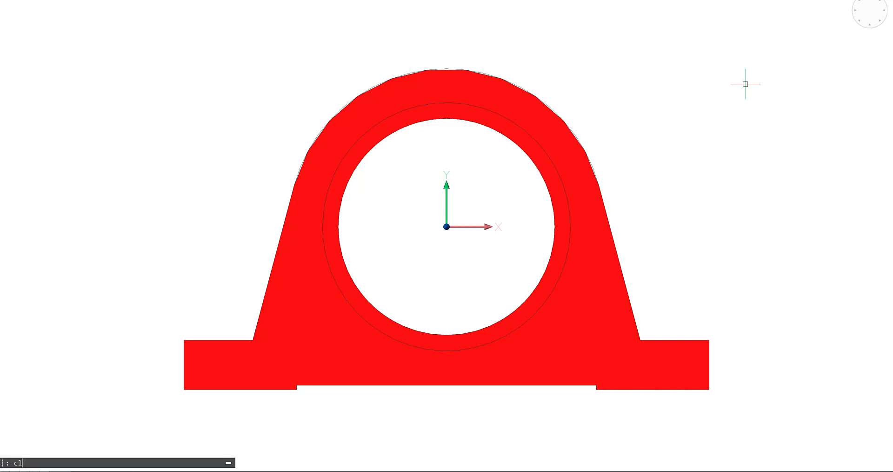
text(CR)
key(Return)
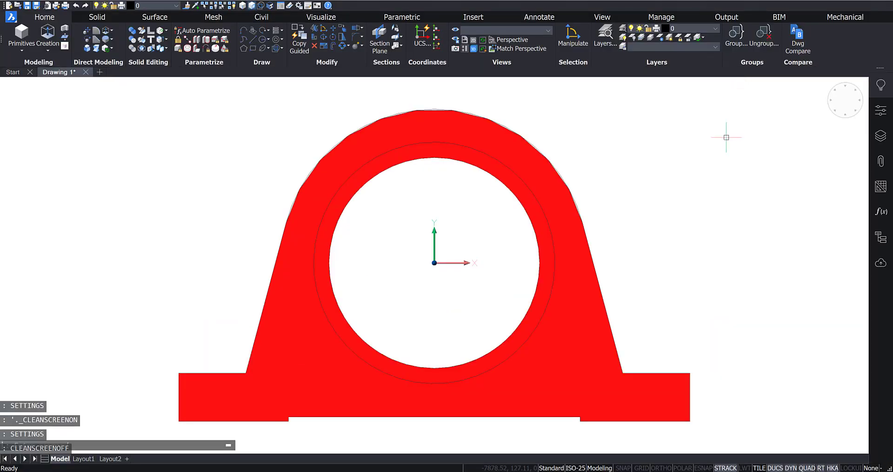
right_click(838, 54)
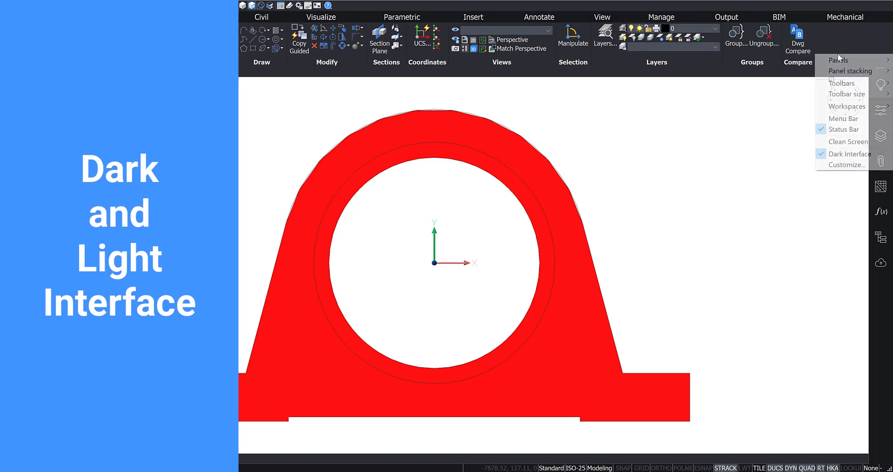
click(843, 153)
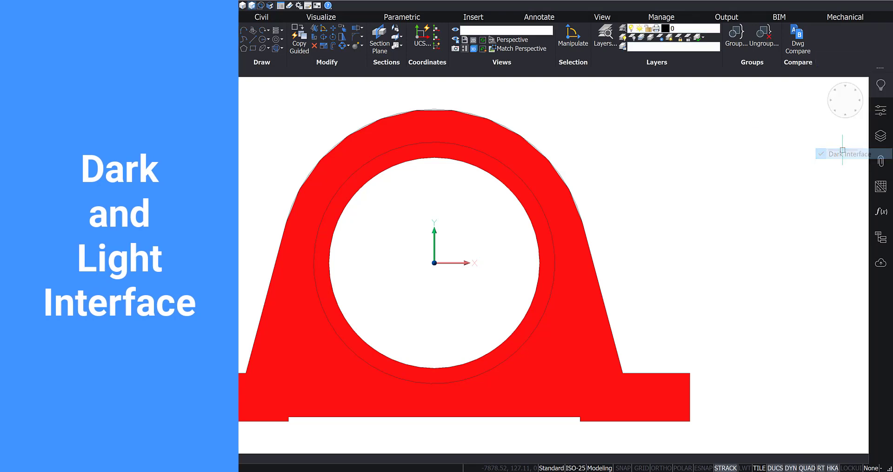